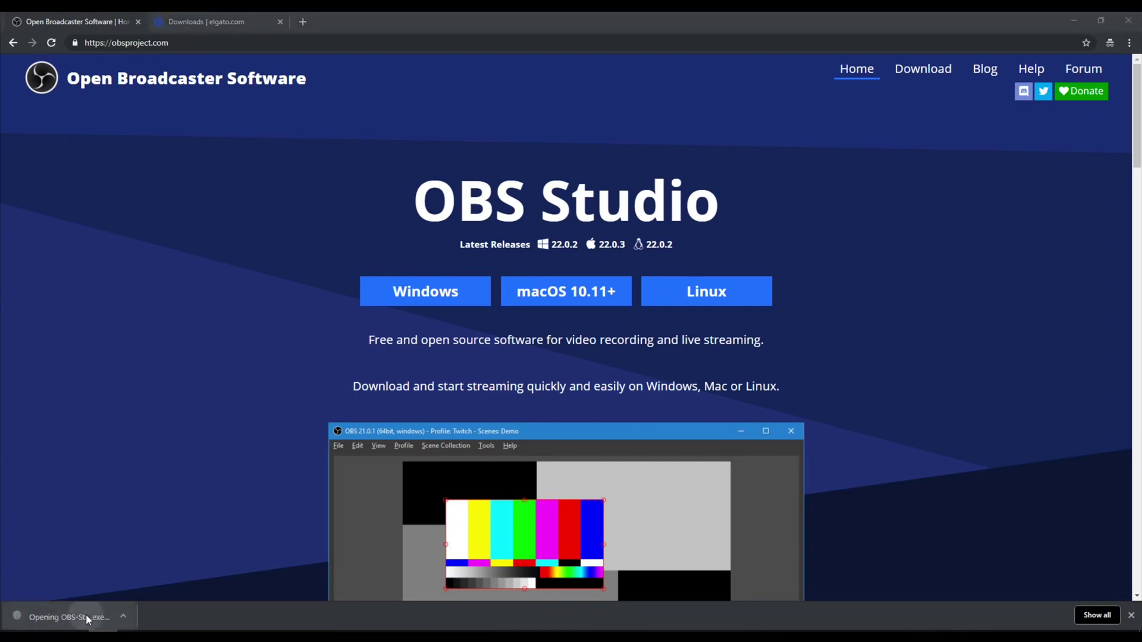
# Step: Switch the browser to Elgato's downloads page
pyautogui.click(209, 24)
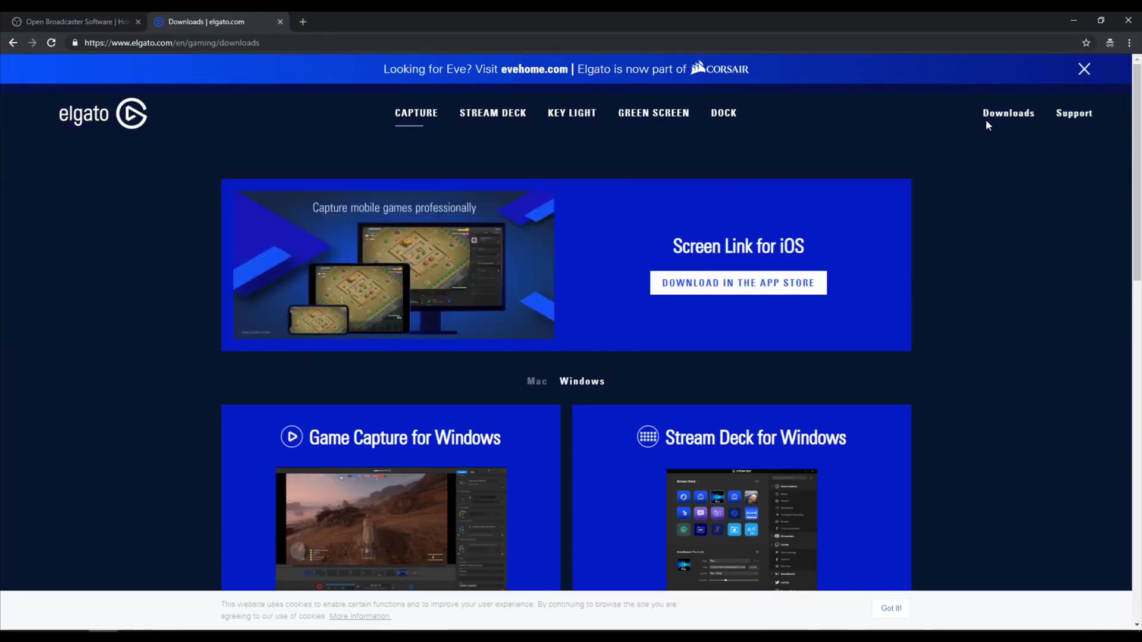
pyautogui.scroll(-1, 748, 149)
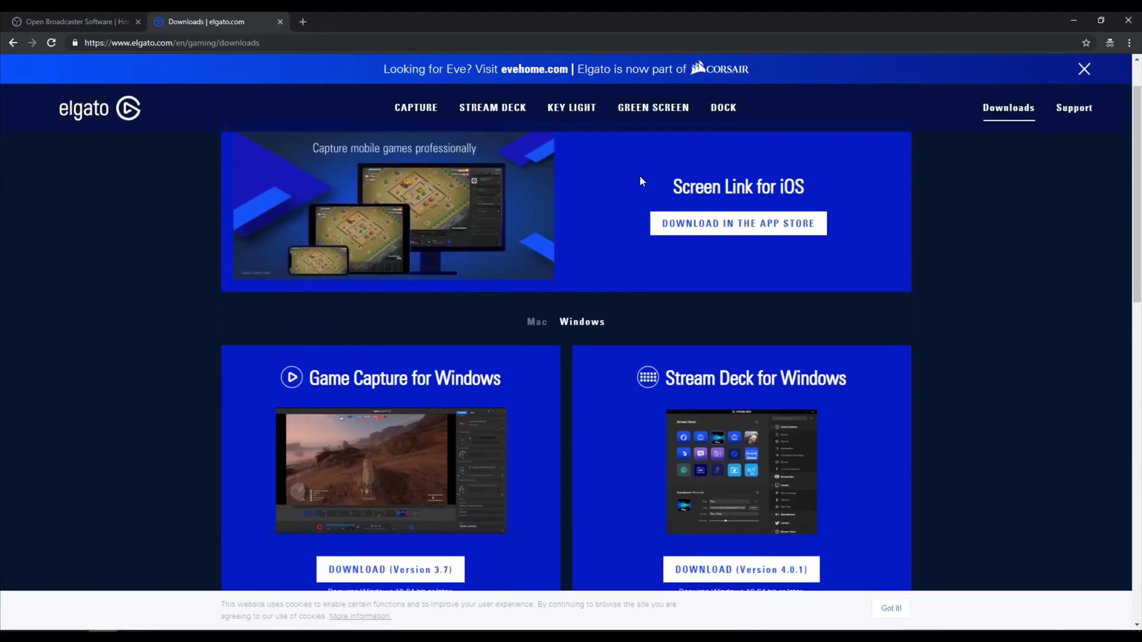
pyautogui.scroll(-1, 639, 181)
pyautogui.scroll(-2, 616, 192)
pyautogui.scroll(-2, 605, 205)
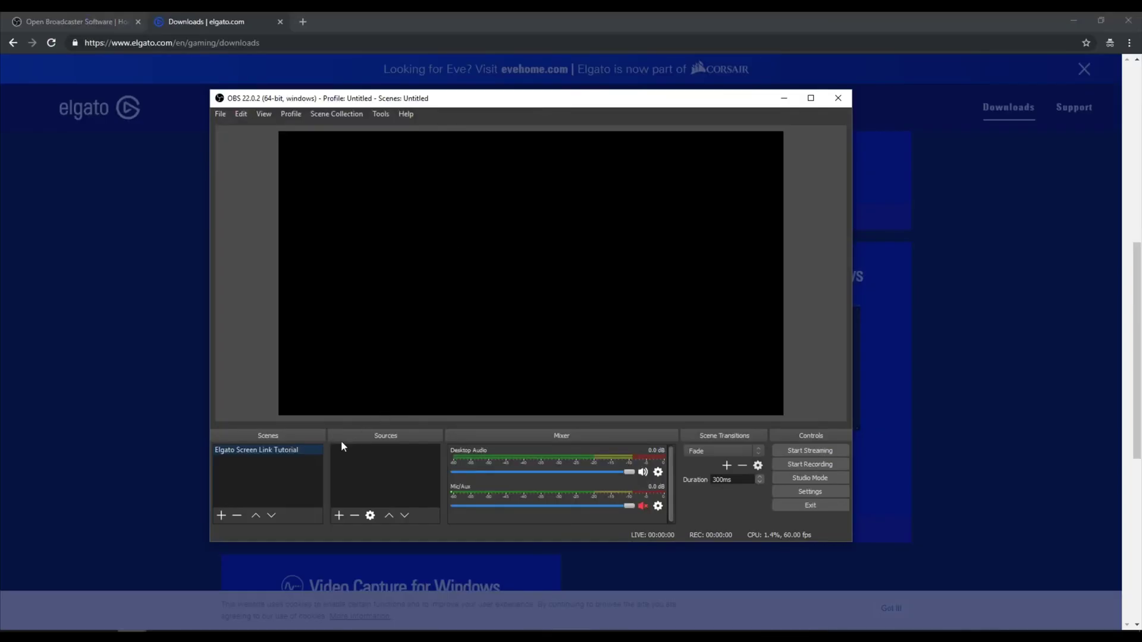
# Step: Create Video Capture Device source 'iPad' on Elgato Screen Link, stretched to screen
pyautogui.click(336, 516)
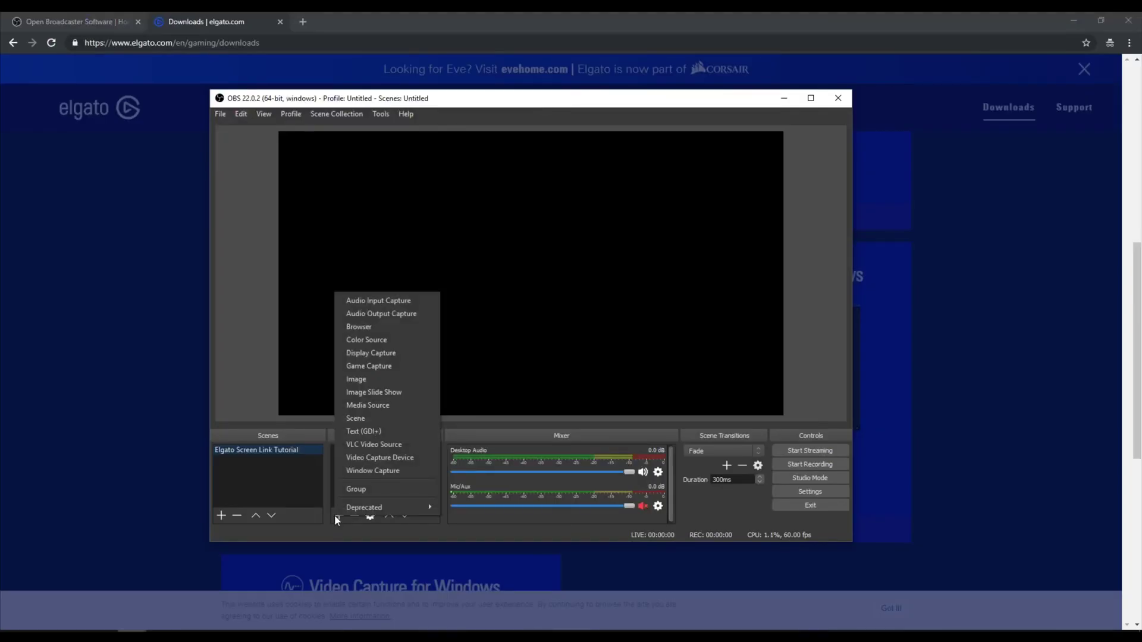
pyautogui.click(423, 460)
pyautogui.write('iPad')
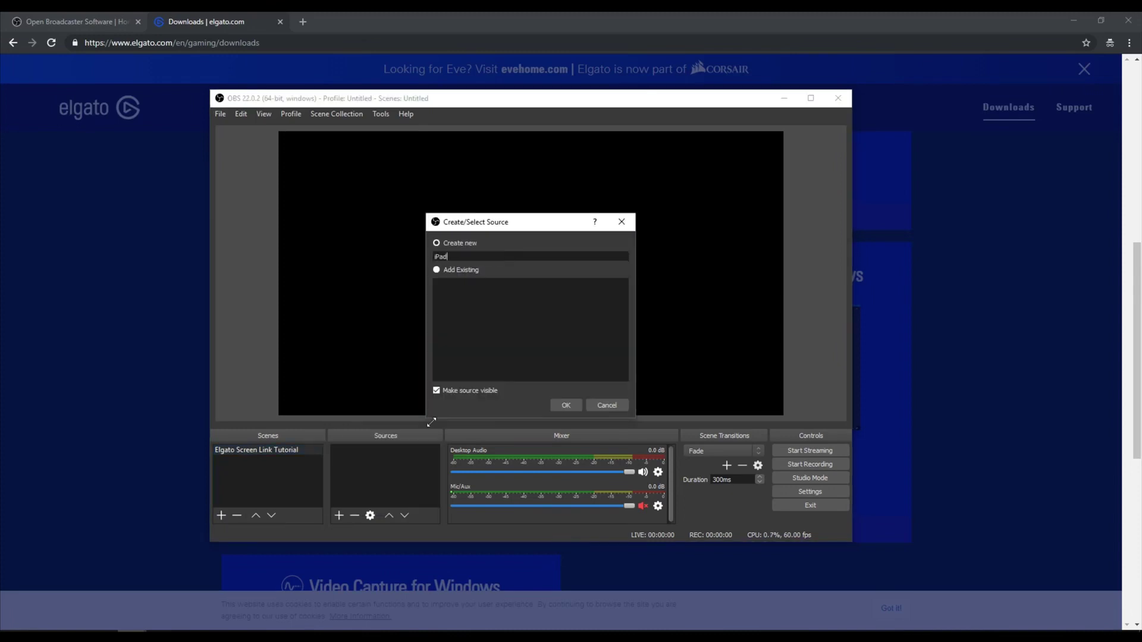
pyautogui.click(566, 406)
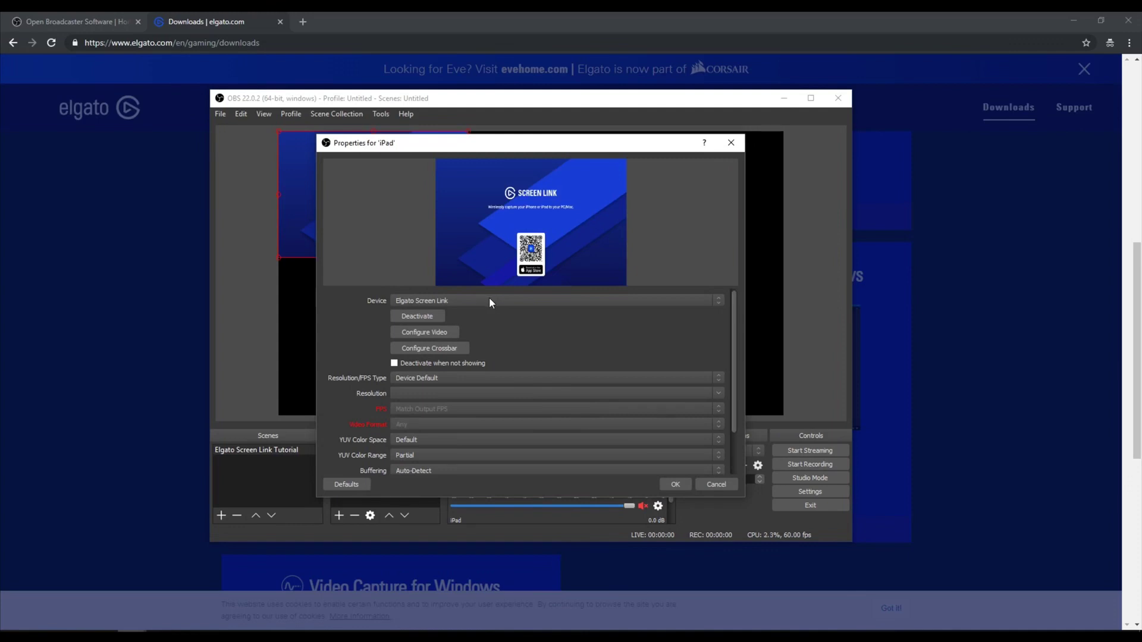
pyautogui.click(674, 483)
pyautogui.rightClick(386, 206)
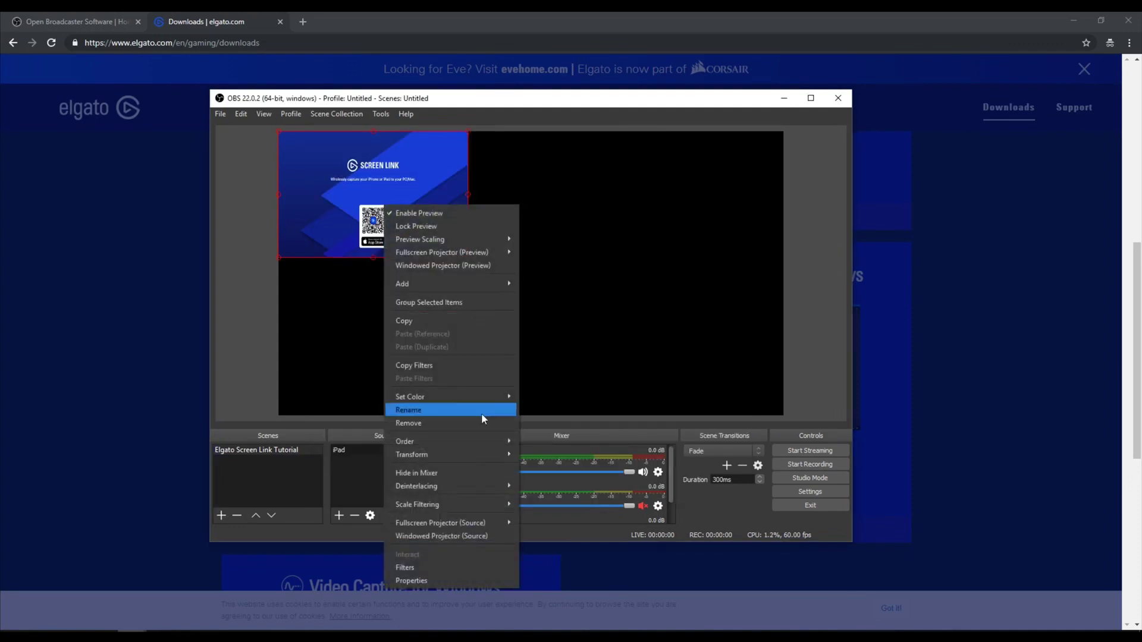
pyautogui.click(552, 605)
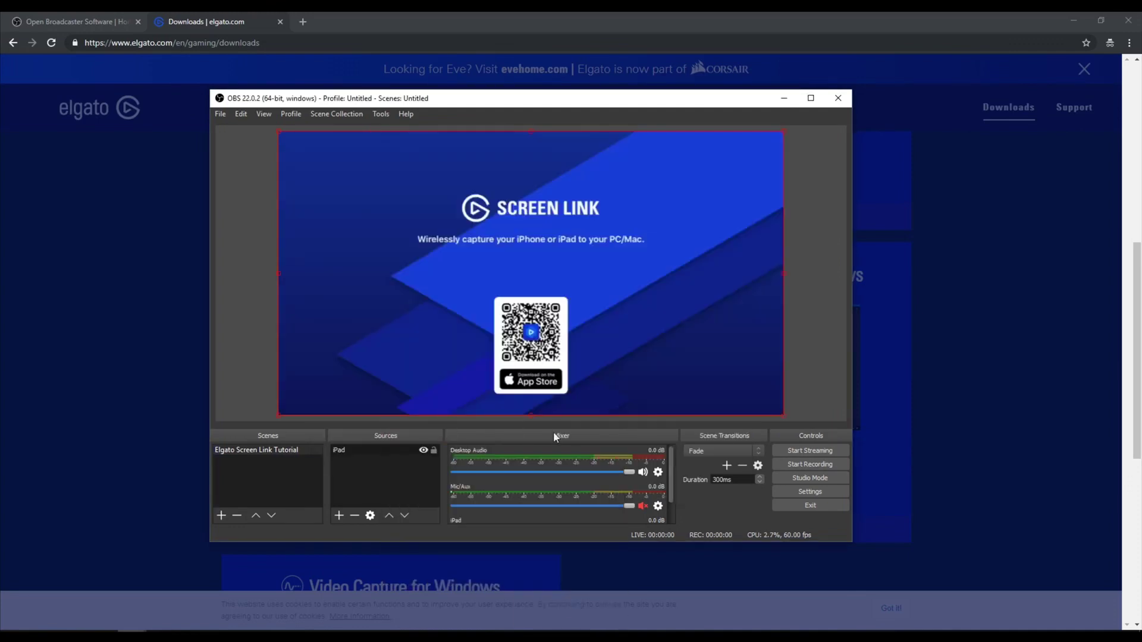